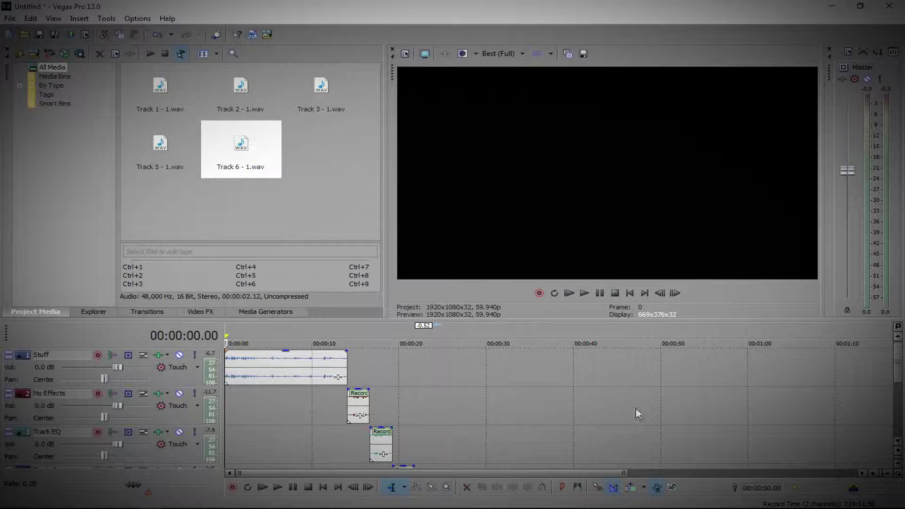
Step: Play back the sample tracks and nudge the master output fader up slightly
scroll(893, 395, down, 2)
scroll(892, 394, down, 1)
scroll(877, 365, up, 3)
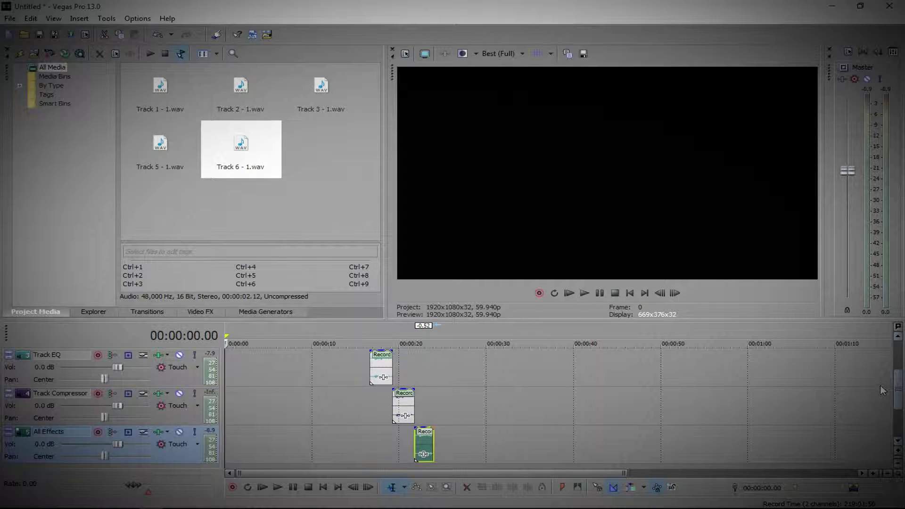
click(600, 293)
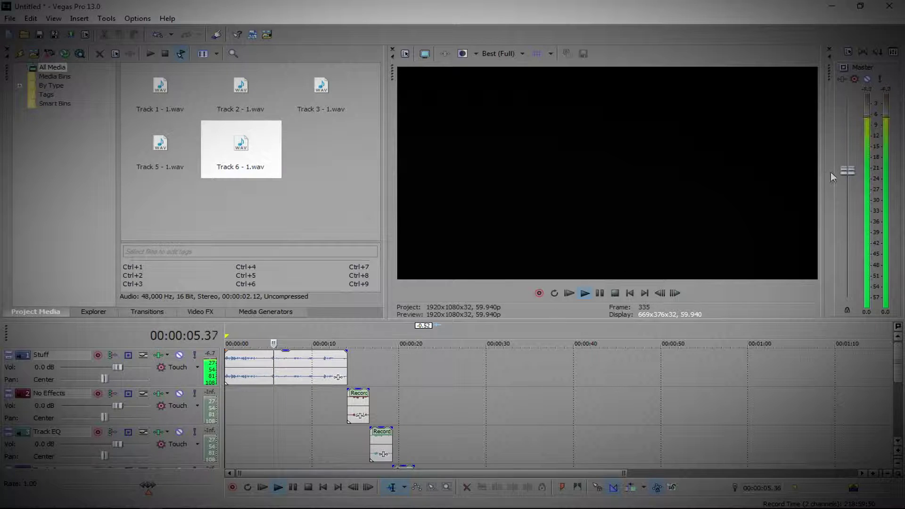
drag(847, 170, 856, 118)
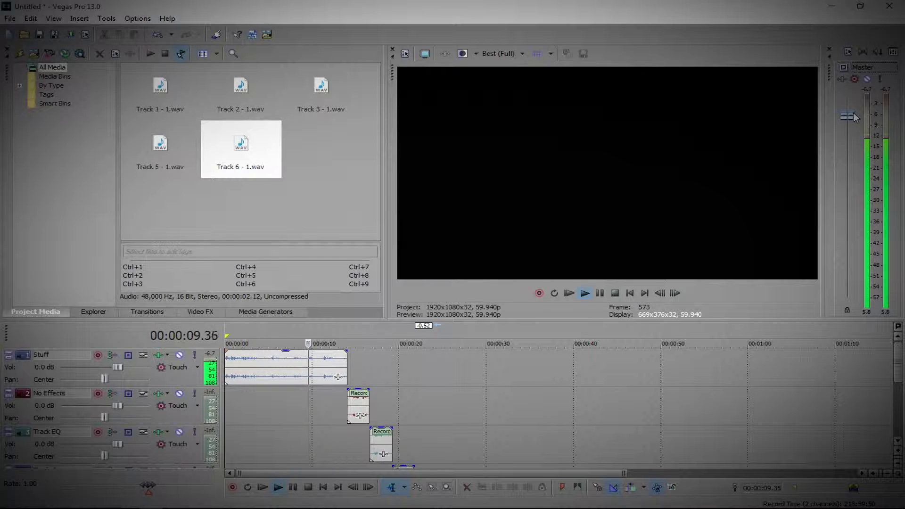
drag(855, 118, 853, 138)
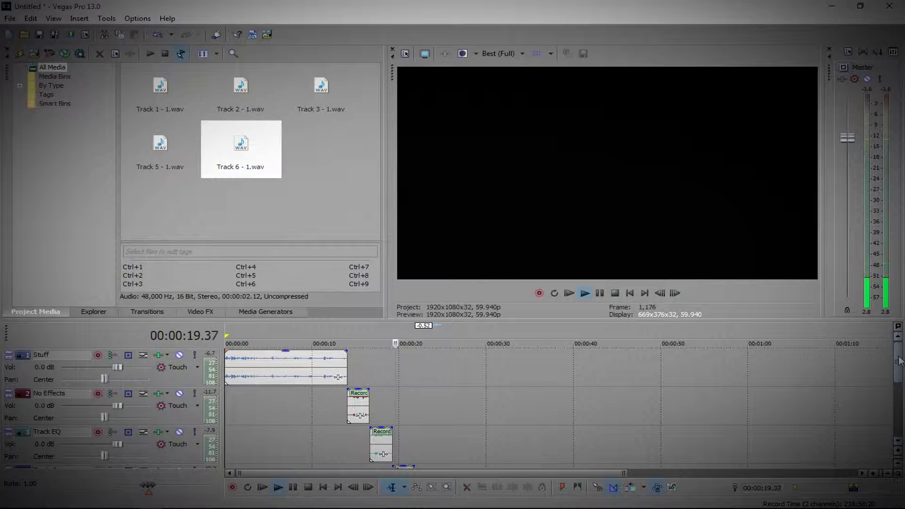
Step: Pause playback and move the playhead back to about 00:00:20
drag(899, 370, 899, 389)
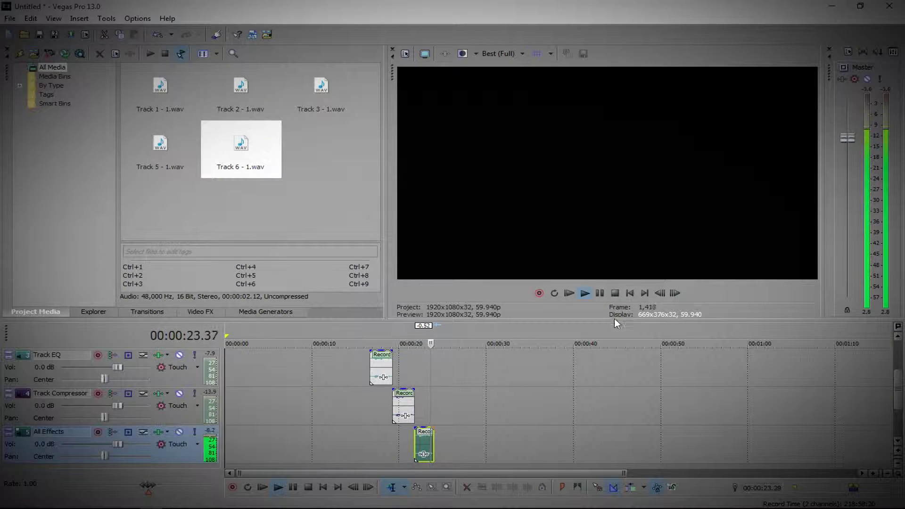
click(600, 297)
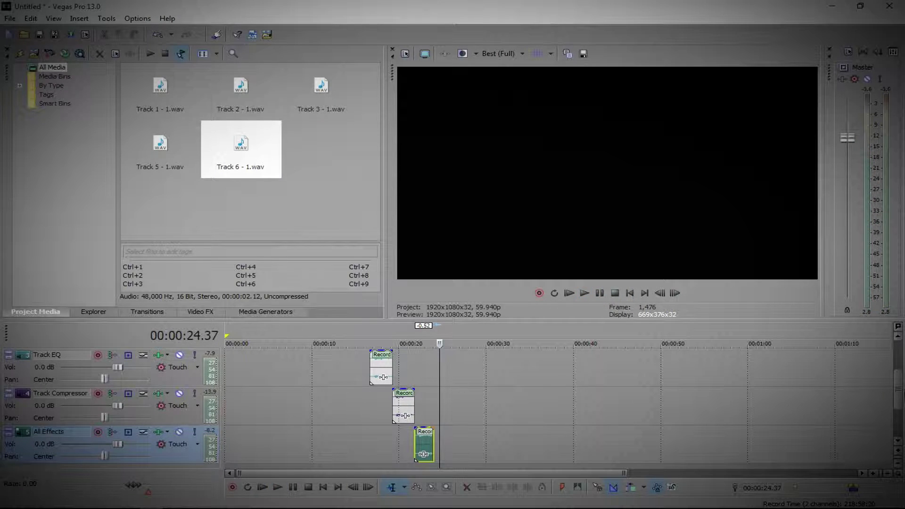
drag(898, 389, 898, 358)
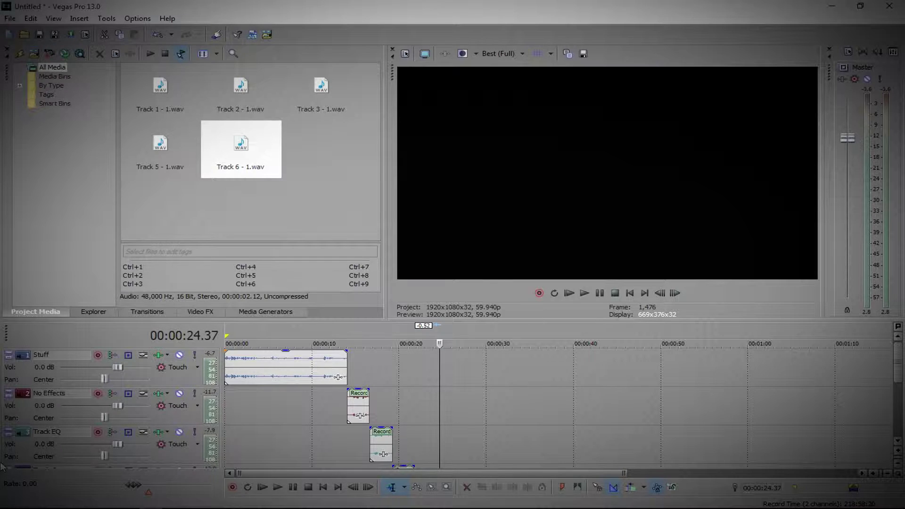
drag(414, 336, 397, 333)
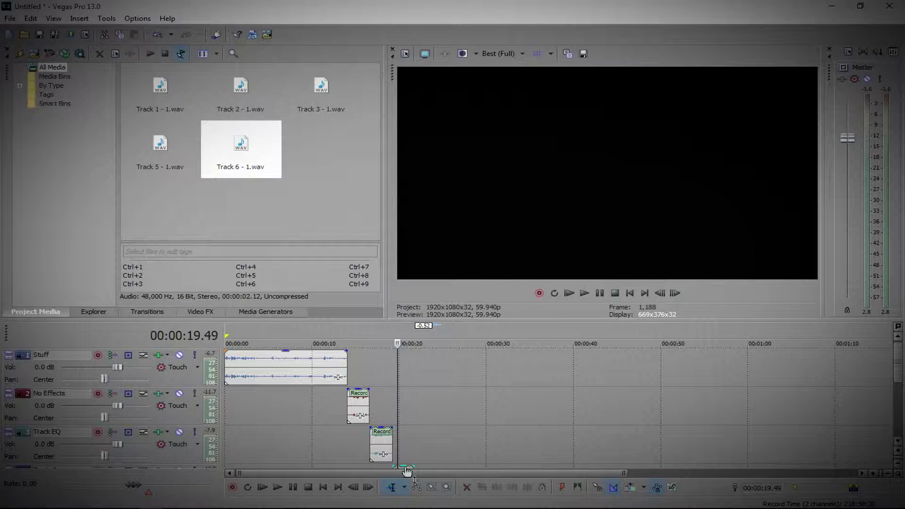
Step: Lower the Track EQ clip's gain to -1.9 dB and return the playhead to the project start
drag(384, 433, 388, 441)
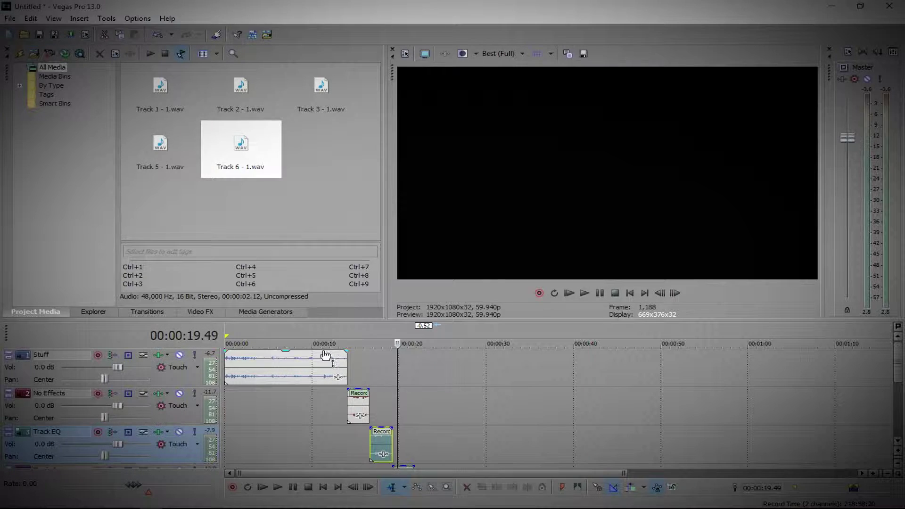
drag(230, 341, 228, 337)
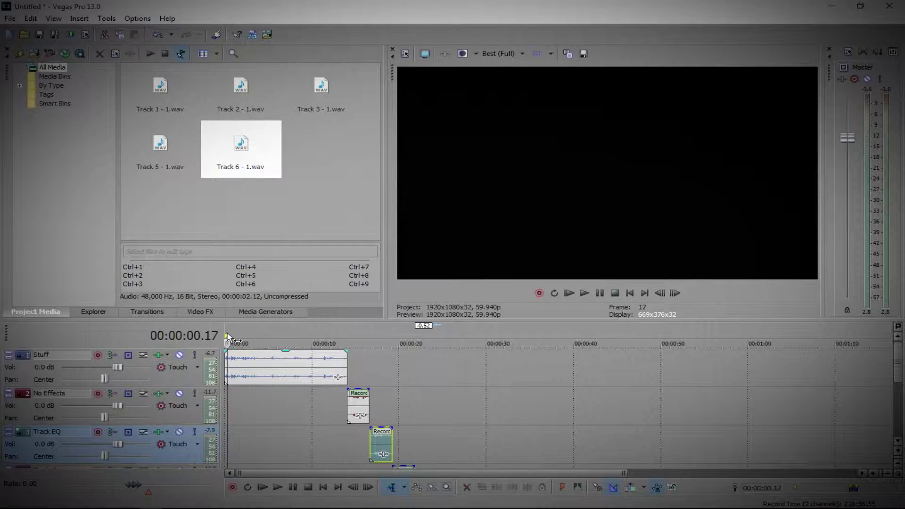
Step: Place the playhead near 00:00:24 and insert a new audio track
click(898, 381)
click(437, 343)
right_click(285, 455)
click(340, 410)
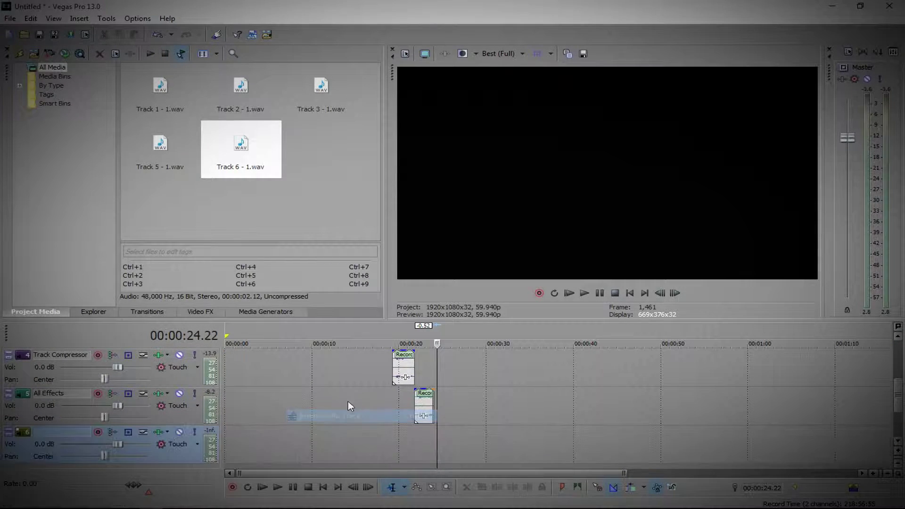
Step: Name the new track Commentary, then start recording at 00:00:24.09
double_click(64, 432)
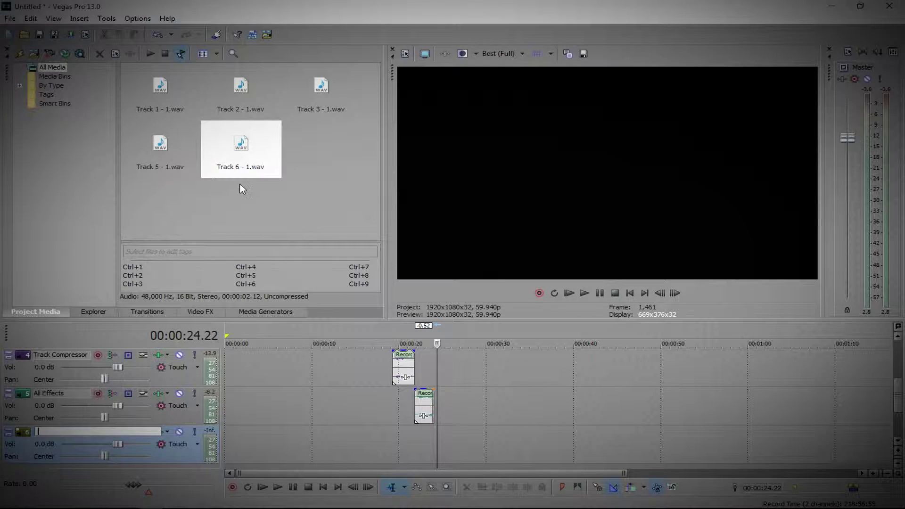
text(COmmen)
key(BackSpace)
key(BackSpace)
key(BackSpace)
key(BackSpace)
key(BackSpace)
text(o)
key(Return)
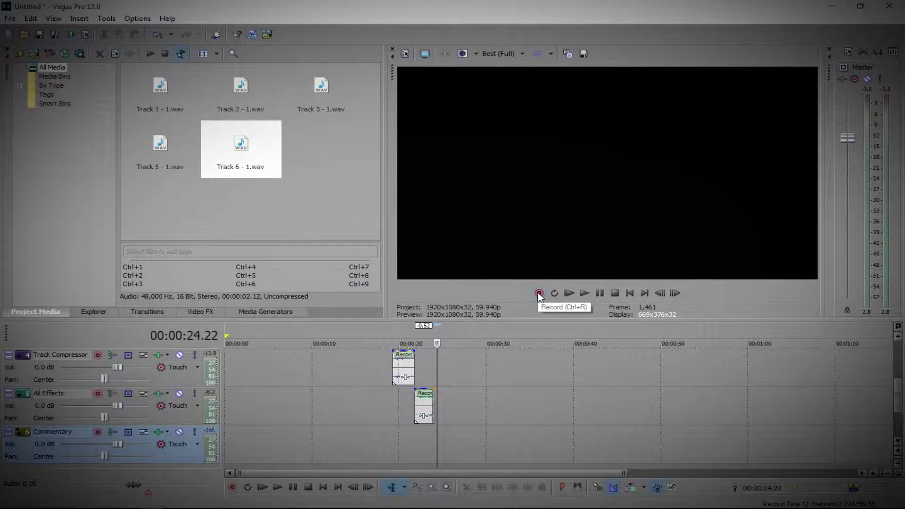
click(434, 335)
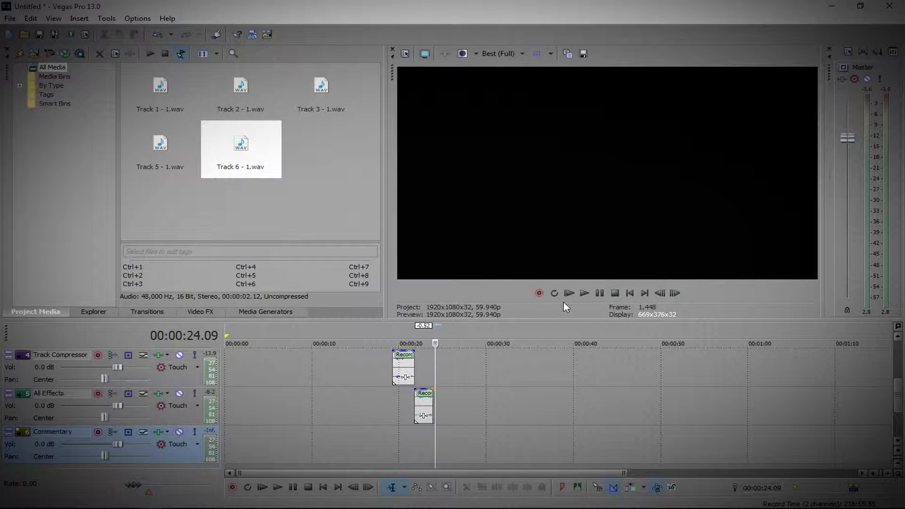
click(538, 293)
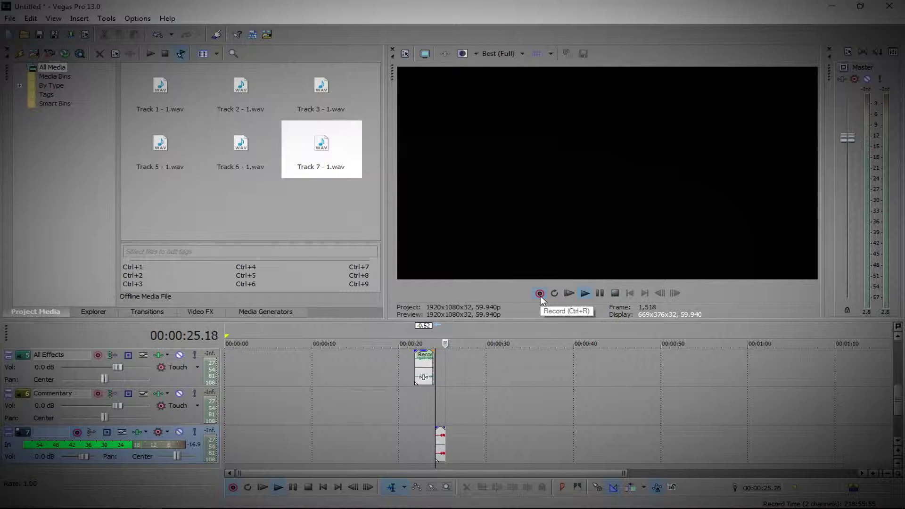
Step: Stop the recording, dismiss the Recorded Files summary and disarm track 7
click(540, 295)
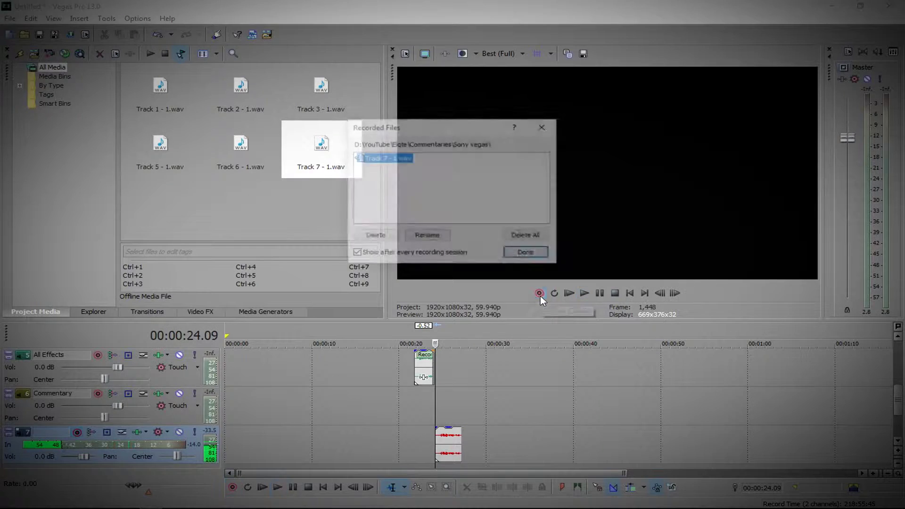
click(532, 249)
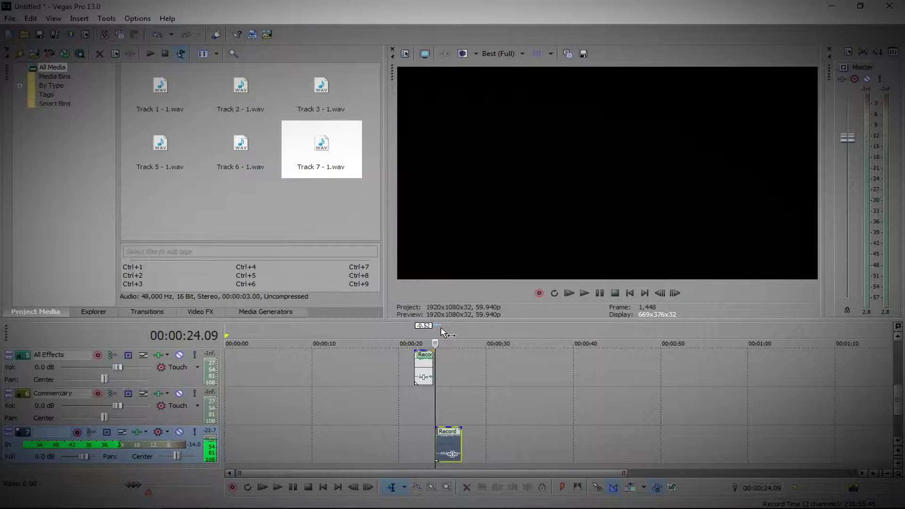
click(77, 432)
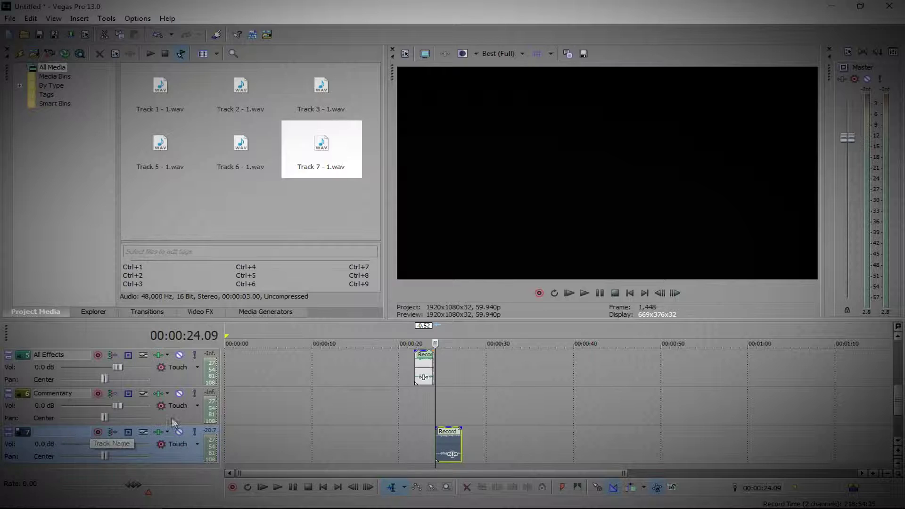
Step: Play back the new clip, then park the playhead at 00:00:24.00
key(space)
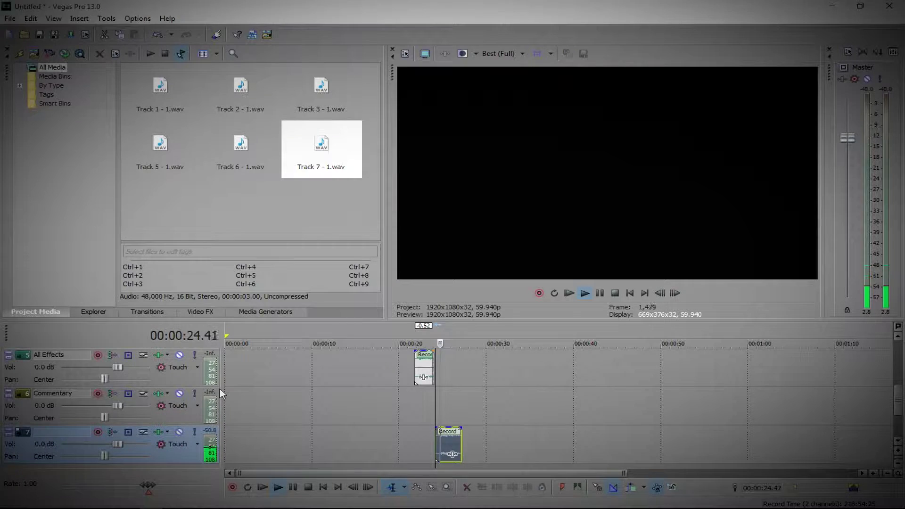
click(599, 294)
click(431, 339)
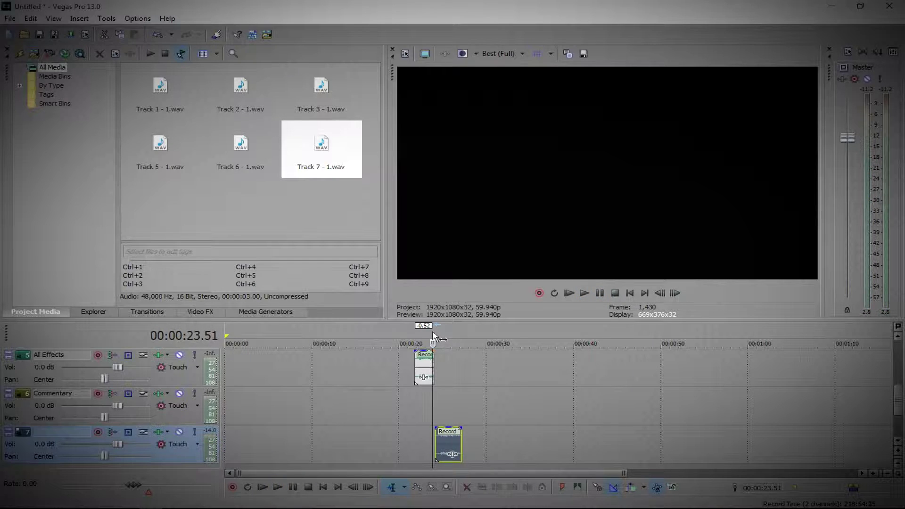
click(439, 332)
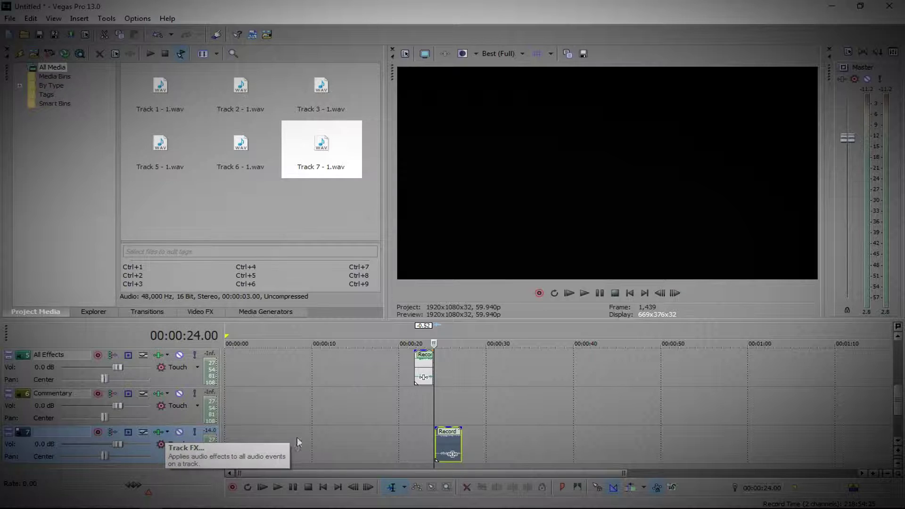
Step: Drag the recorded clip onto the Commentary track and set its Track EQ preset to Vocals
drag(453, 451, 450, 413)
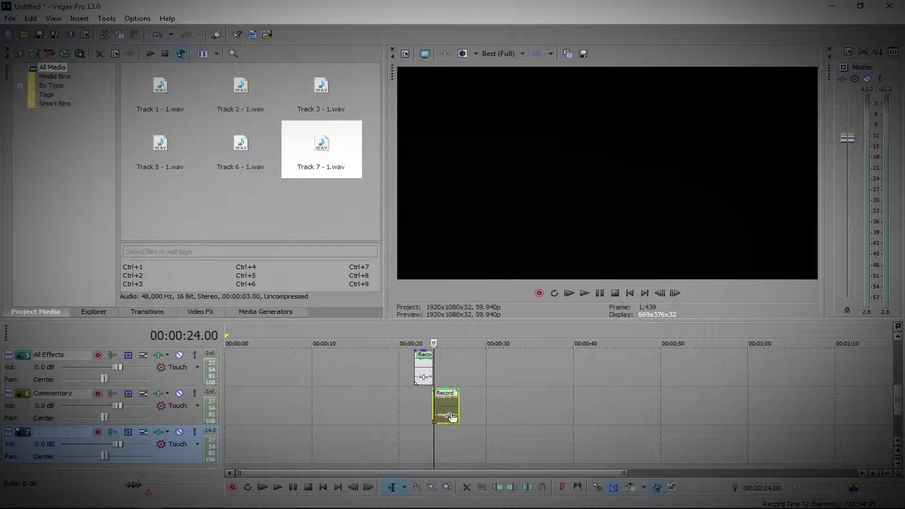
click(113, 396)
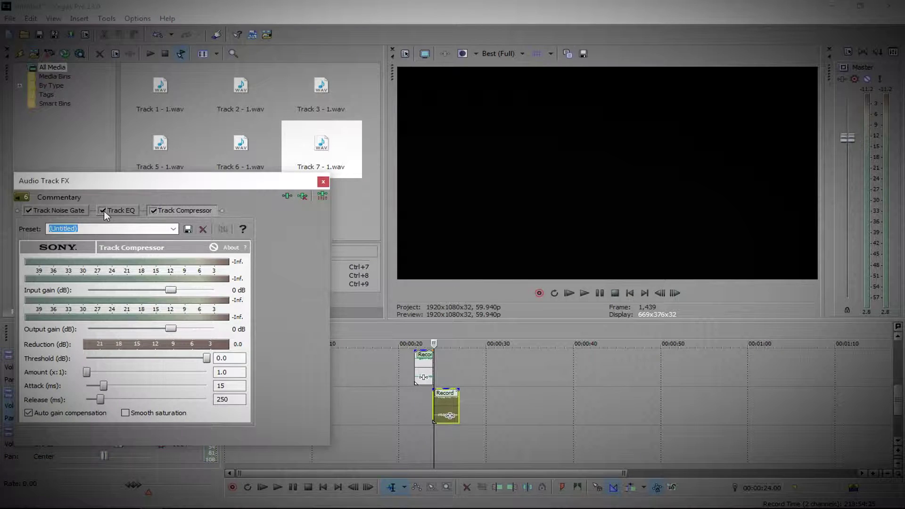
drag(123, 180, 392, 190)
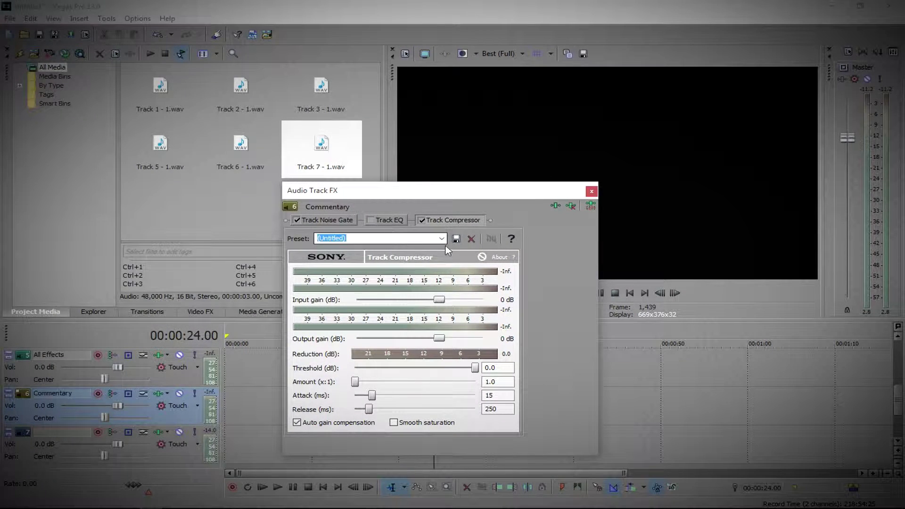
click(384, 223)
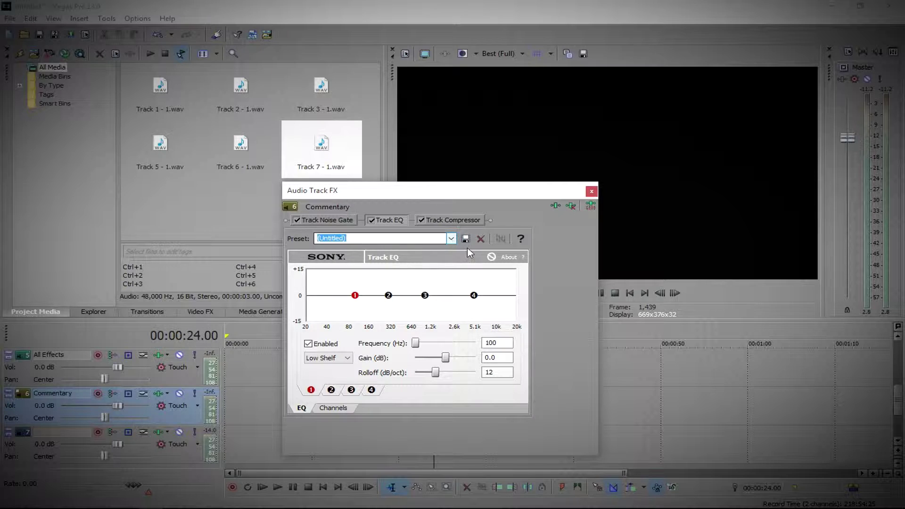
click(451, 238)
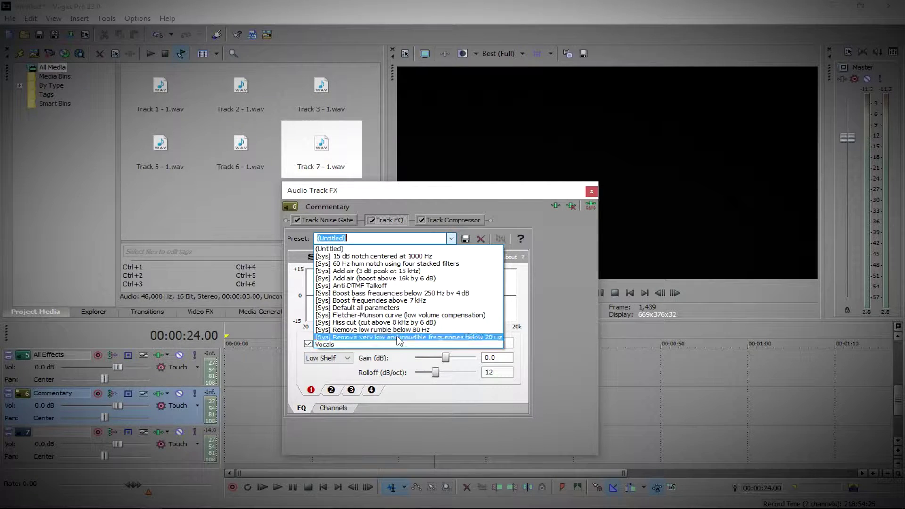
click(322, 344)
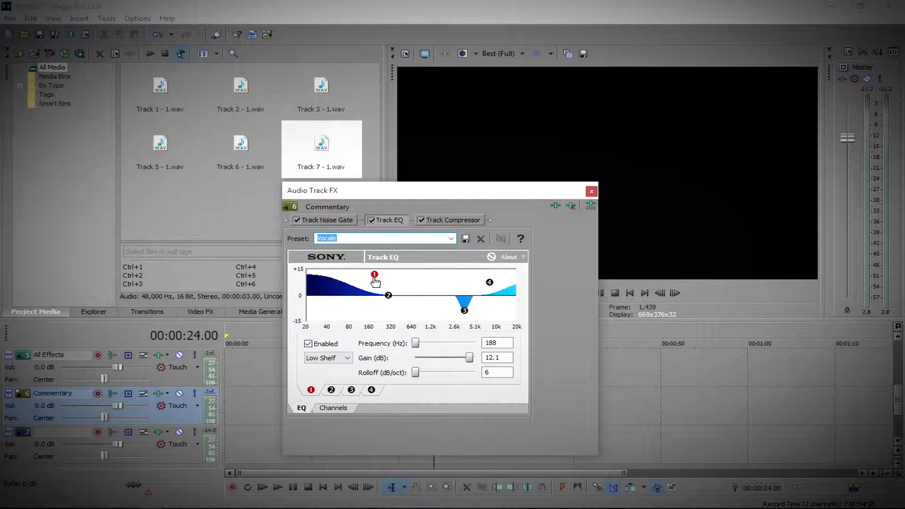
click(506, 343)
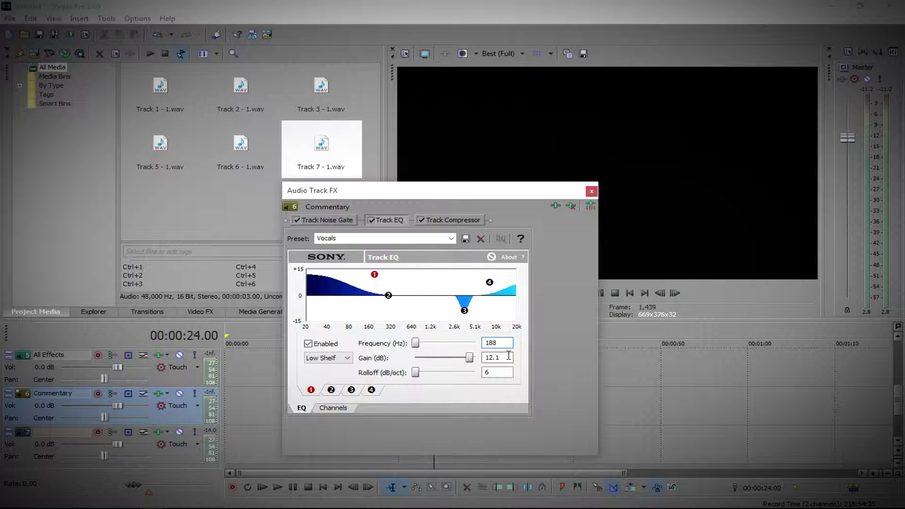
Step: Inspect EQ bands 1 and 2, leaving band 1's Low Shelf filter type unchanged
click(503, 373)
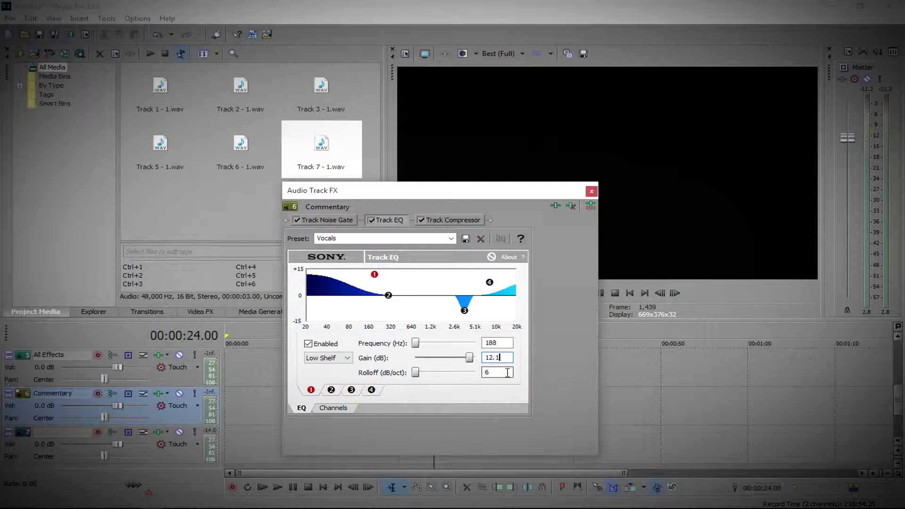
click(338, 359)
click(338, 358)
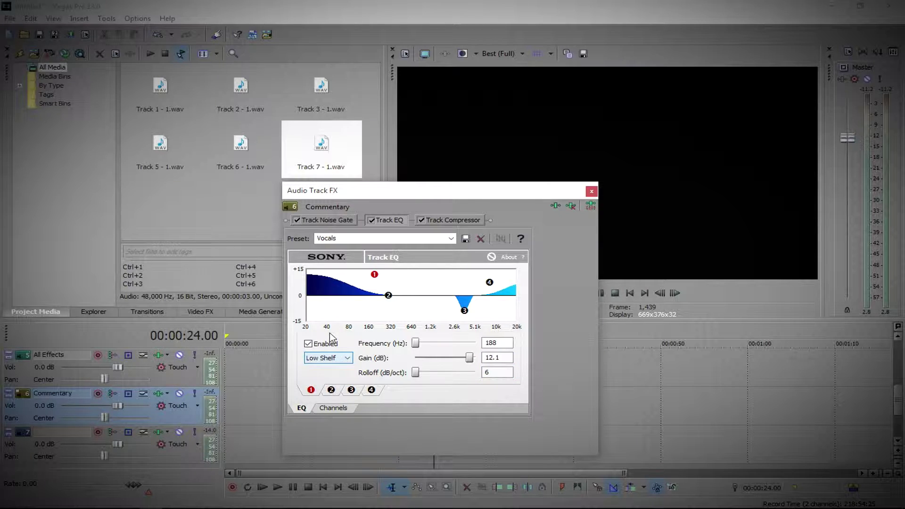
click(331, 391)
click(350, 358)
click(330, 375)
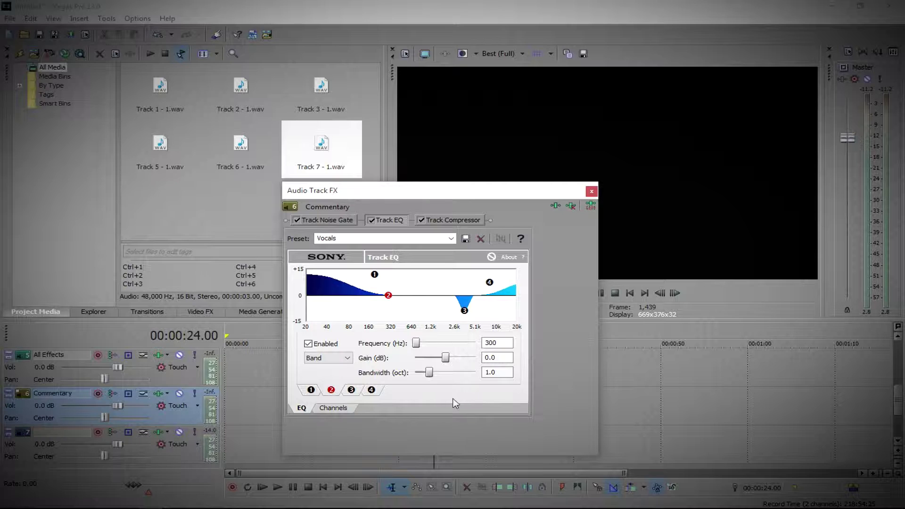
Step: View EQ bands 3 and 4, then close the Audio Track FX window
click(352, 390)
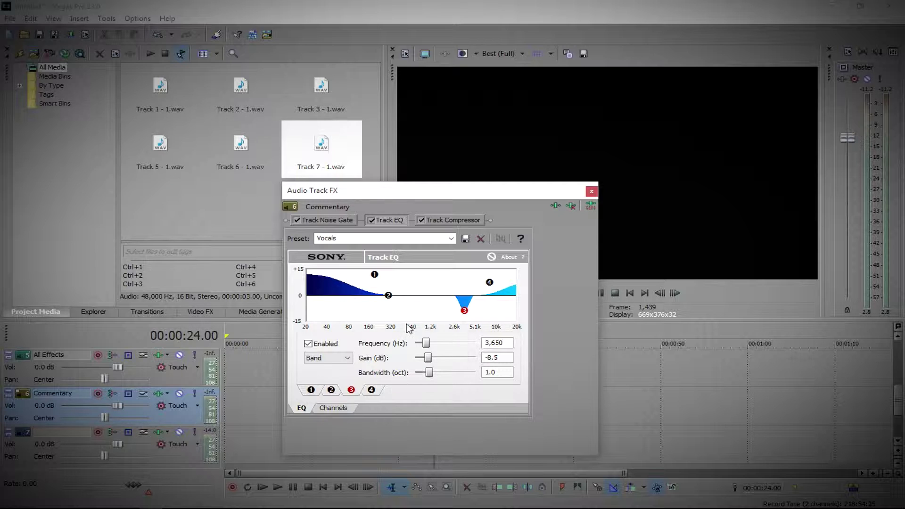
click(372, 391)
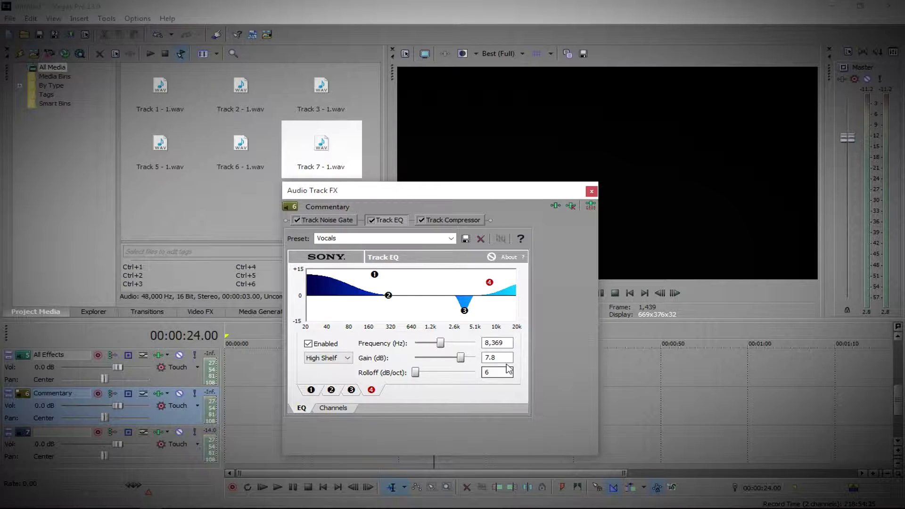
click(591, 192)
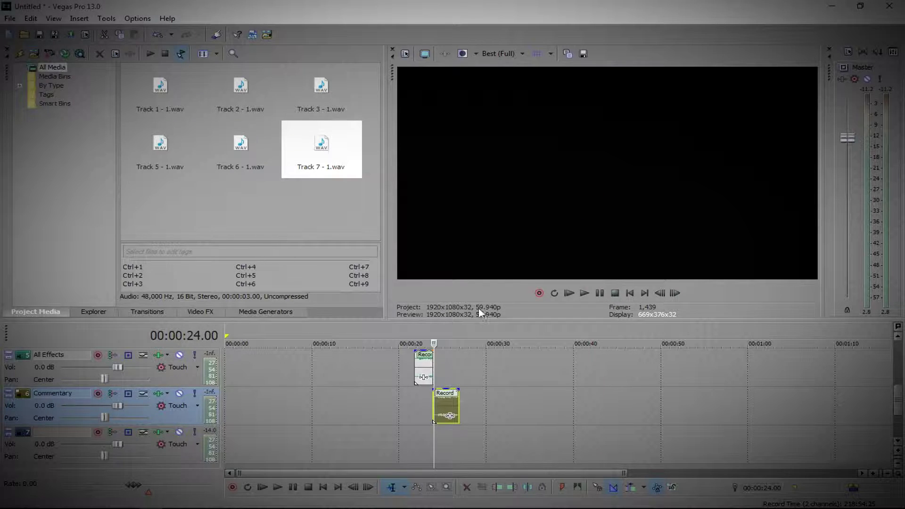
click(159, 393)
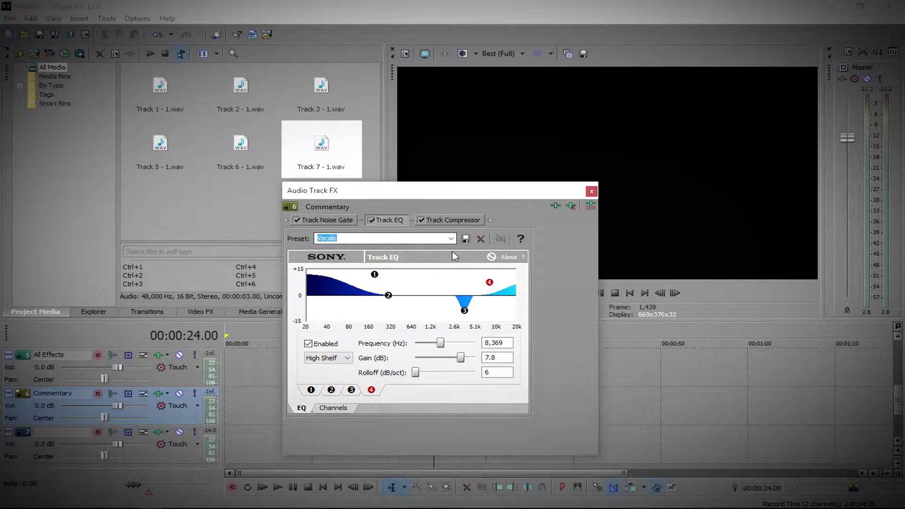
click(451, 238)
click(392, 342)
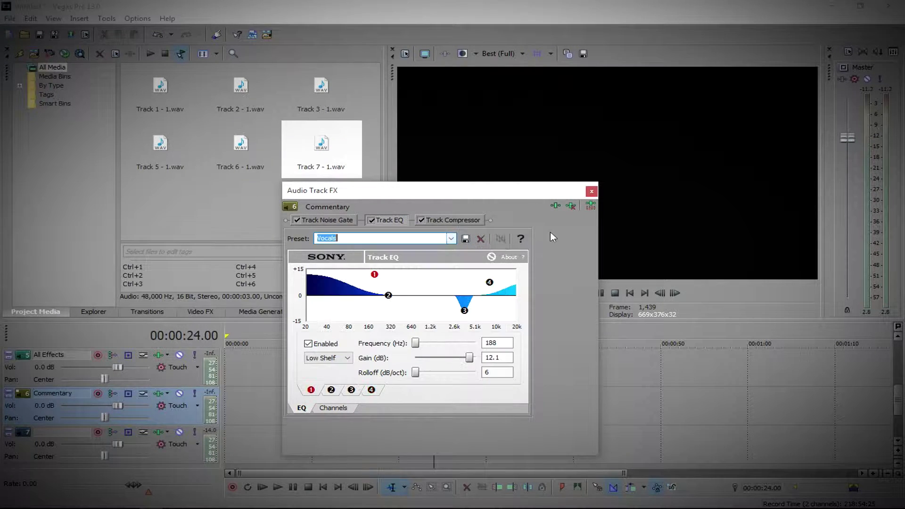
click(590, 193)
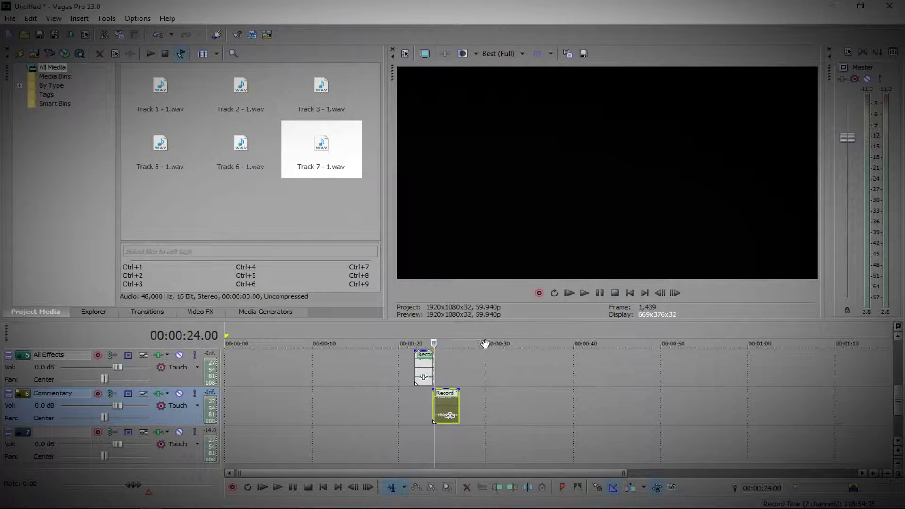
click(598, 296)
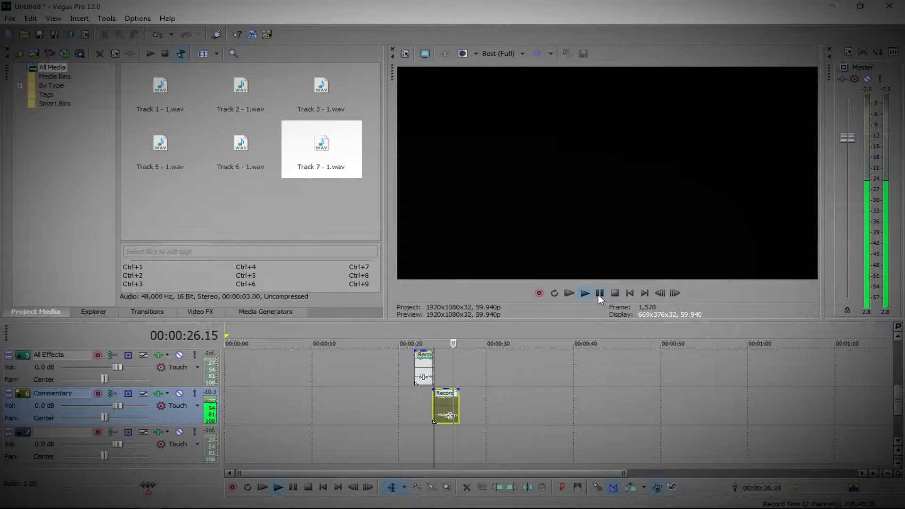
click(600, 294)
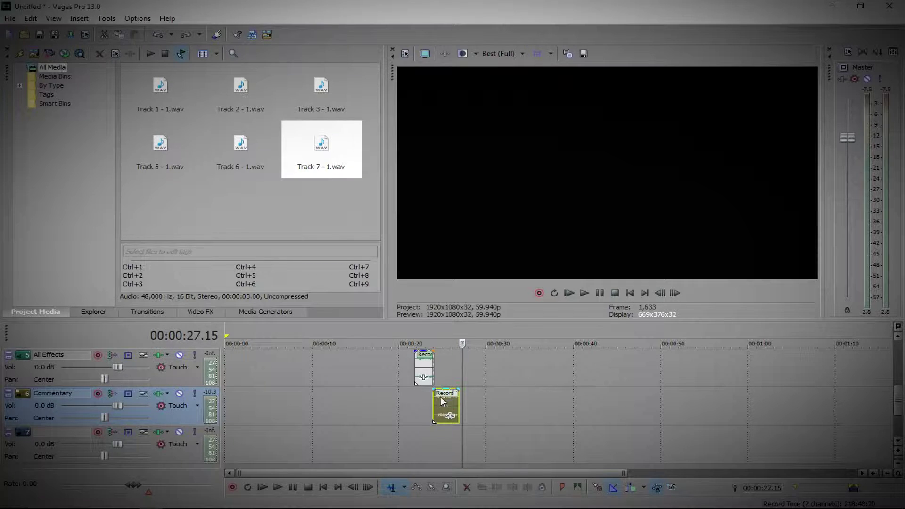
click(434, 335)
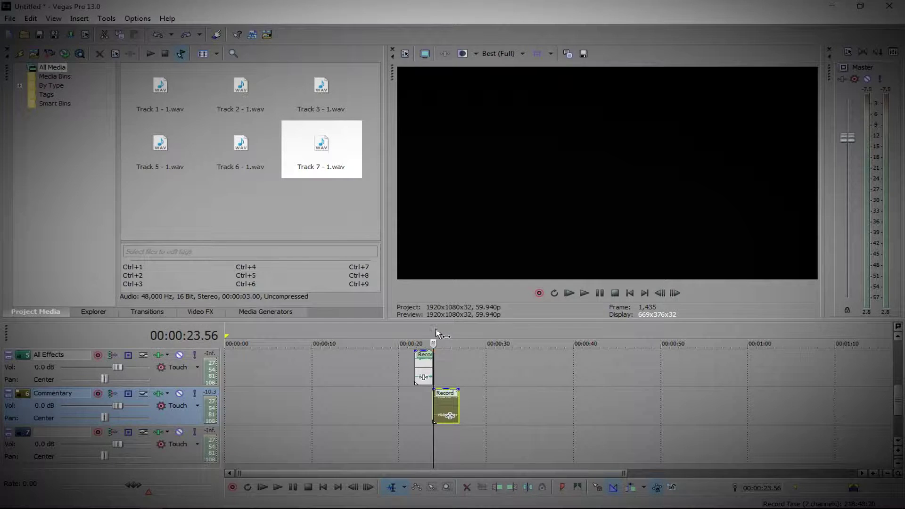
key(space)
click(433, 342)
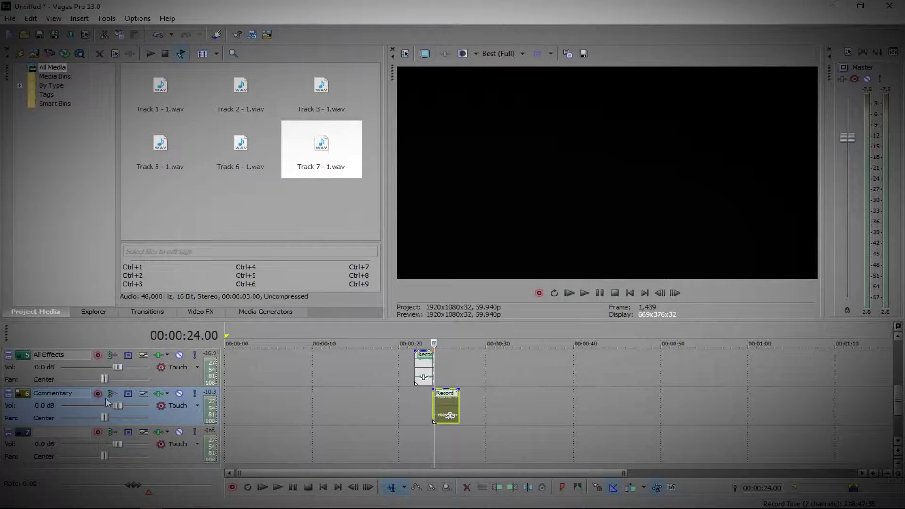
click(158, 393)
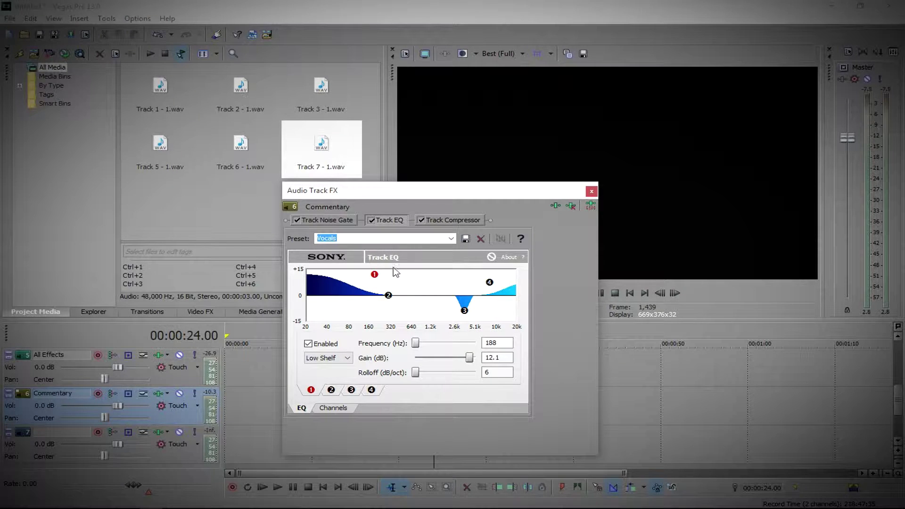
Step: Apply the Vocals Track Compressor preset (0.0 dB threshold, 5.0:1, 5 ms attack, 50 ms release)
click(448, 220)
drag(456, 188, 316, 154)
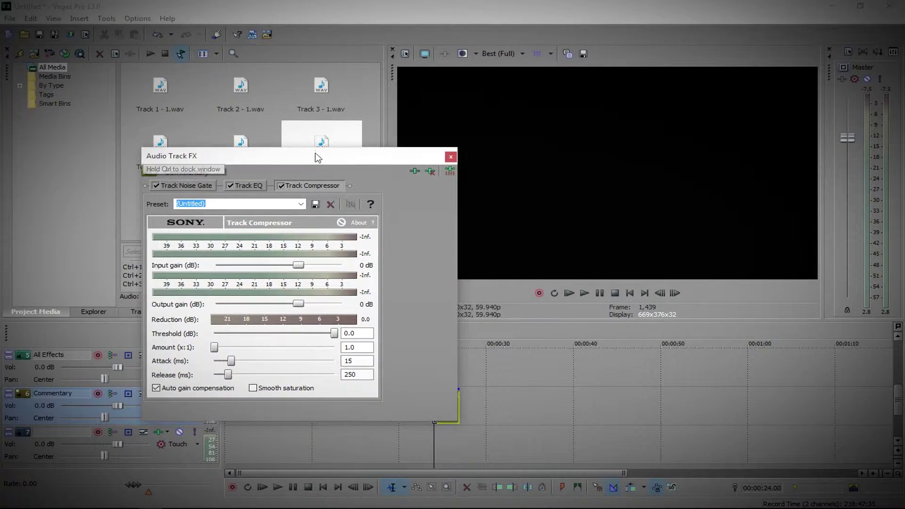
click(300, 203)
click(301, 273)
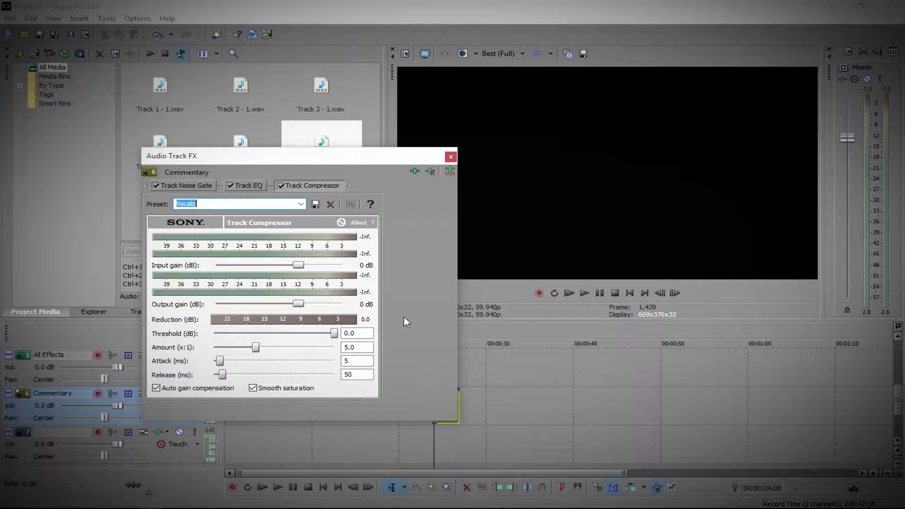
key(Tab)
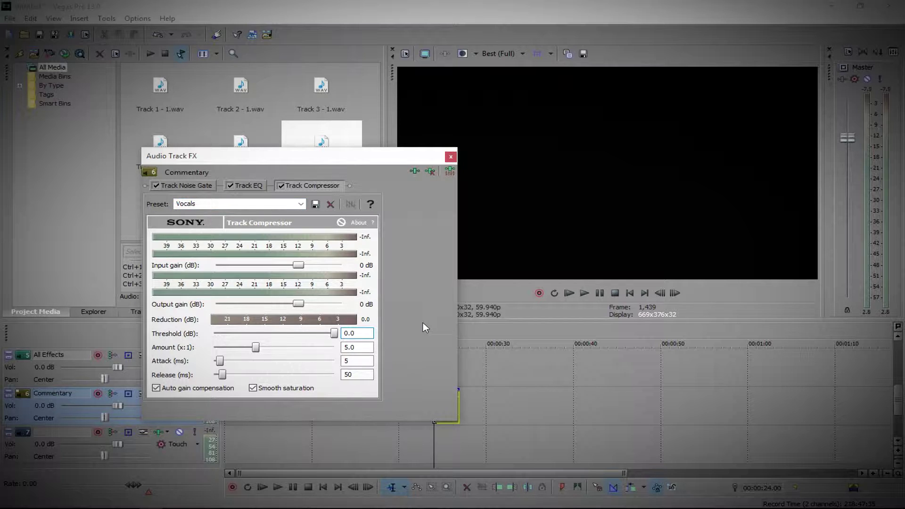